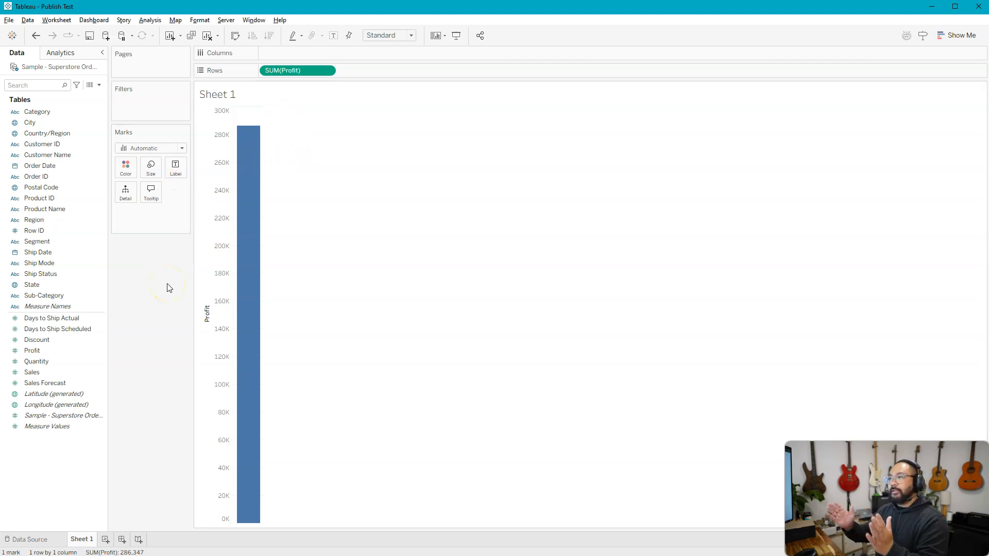
Add Order Date to Columns as the continuous WEEK(Order Date) field to plot profit over time.
click(53, 168)
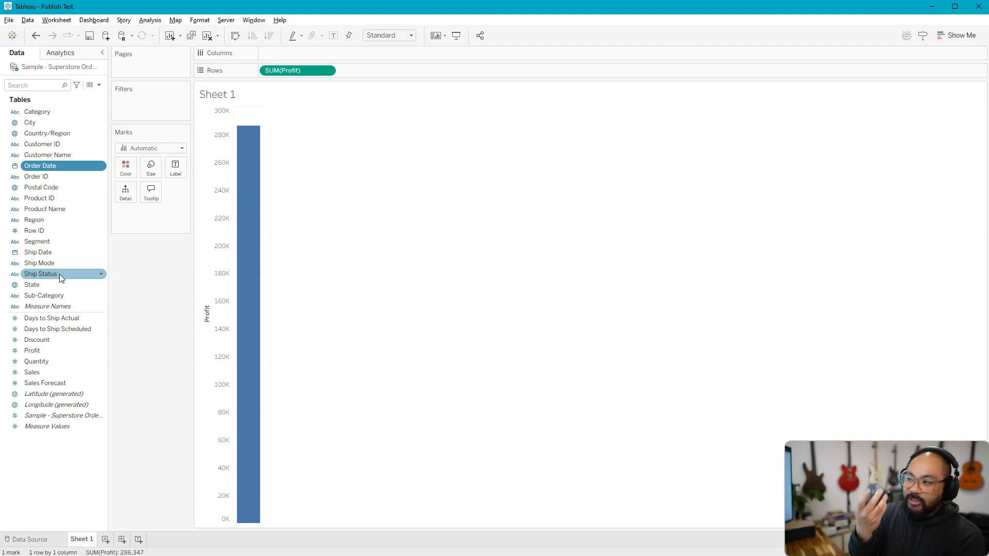
drag(58, 169, 313, 56)
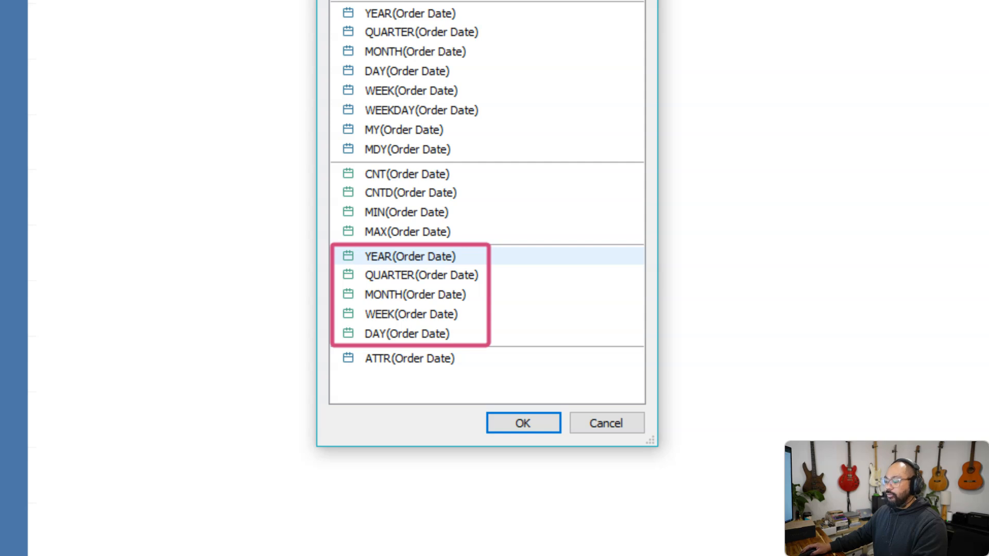
click(391, 317)
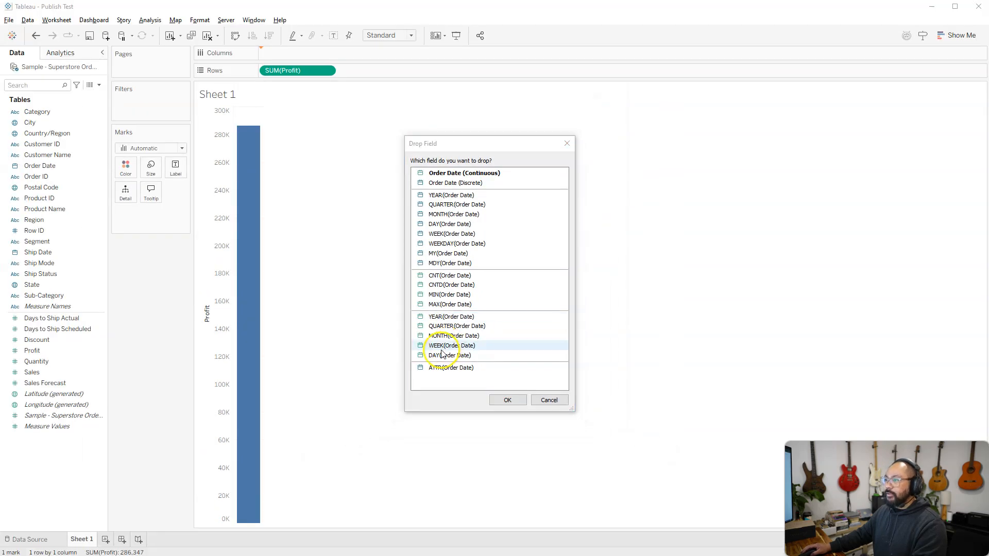
click(505, 400)
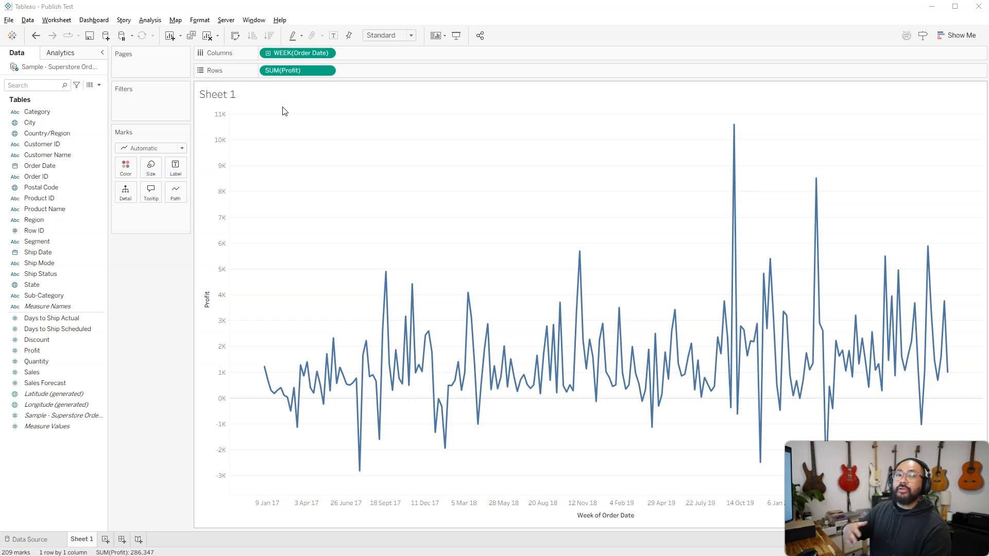
Add a second copy of Profit to Rows, after the existing SUM(Profit).
click(146, 289)
click(36, 361)
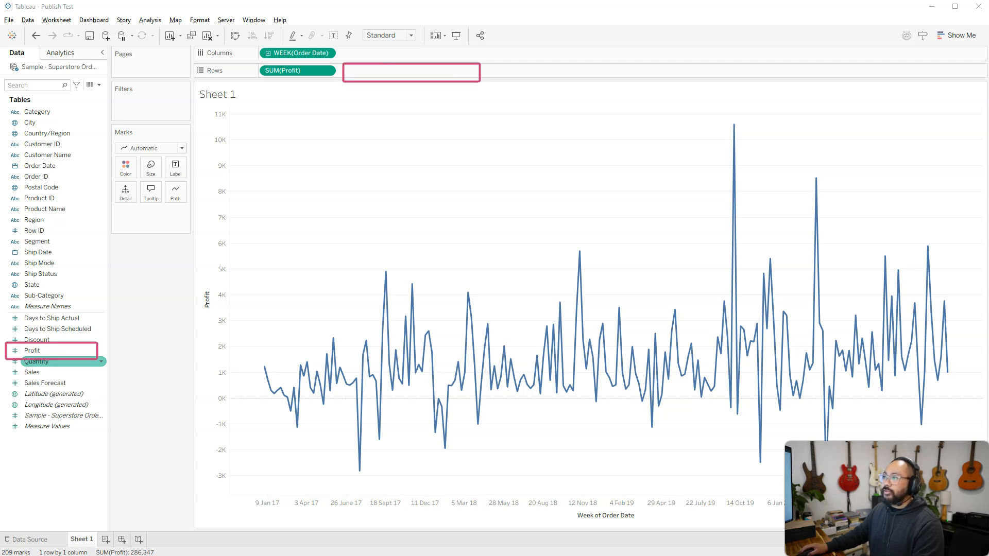
ctrl+click(45, 350)
drag(44, 350, 403, 65)
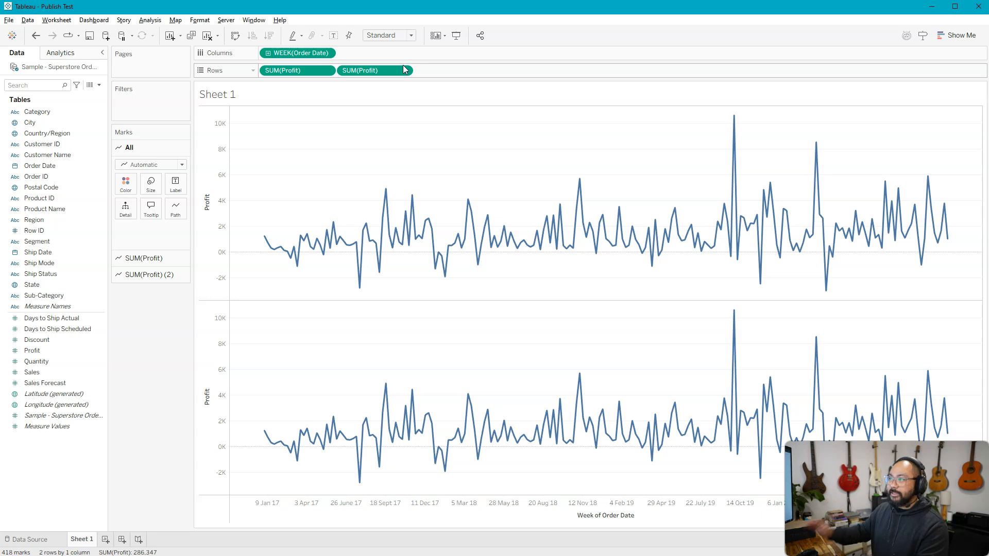
right_click(373, 73)
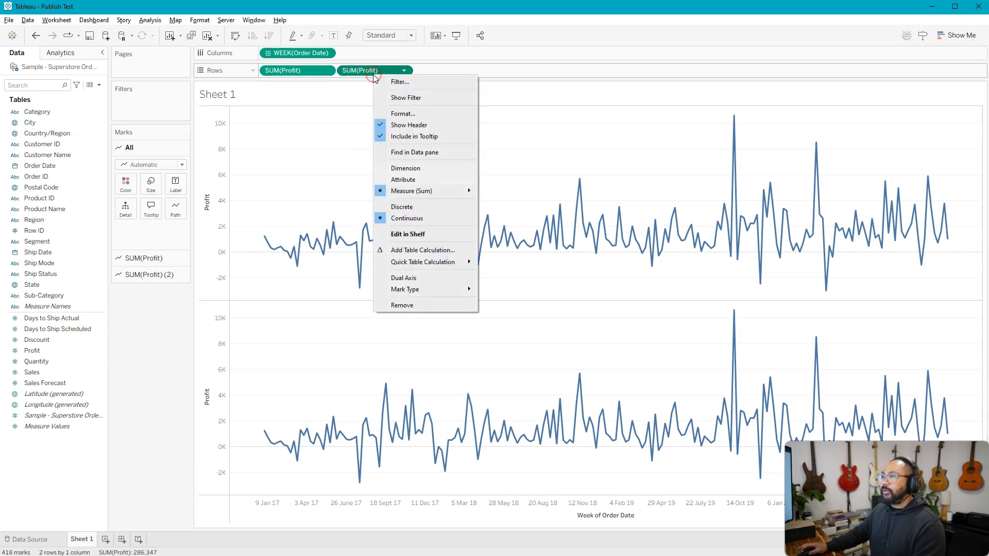
click(354, 75)
drag(336, 63, 442, 86)
drag(220, 307, 954, 479)
key(Escape)
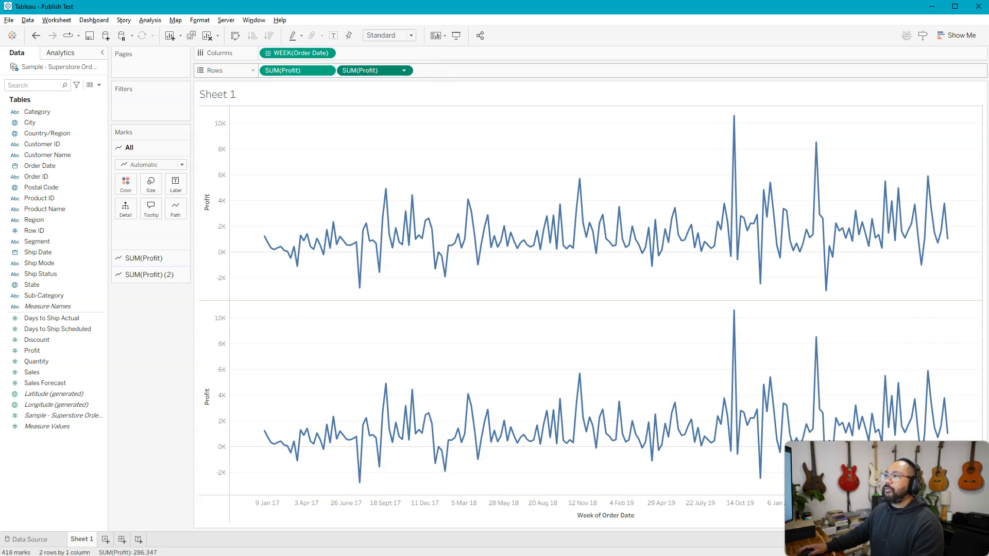
right_click(395, 73)
key(Escape)
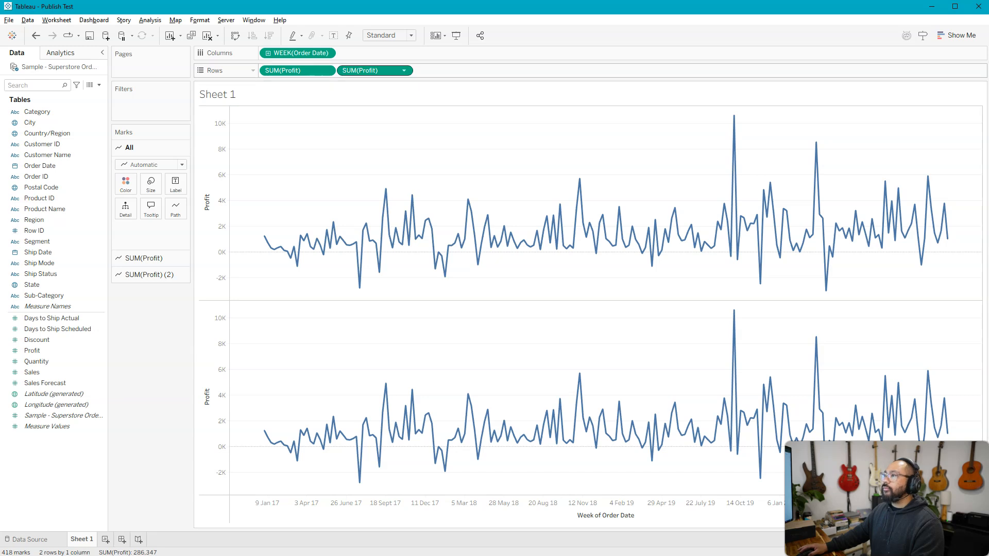
Apply the Moving Average quick table calculation to the second SUM(Profit) in Rows.
right_click(369, 71)
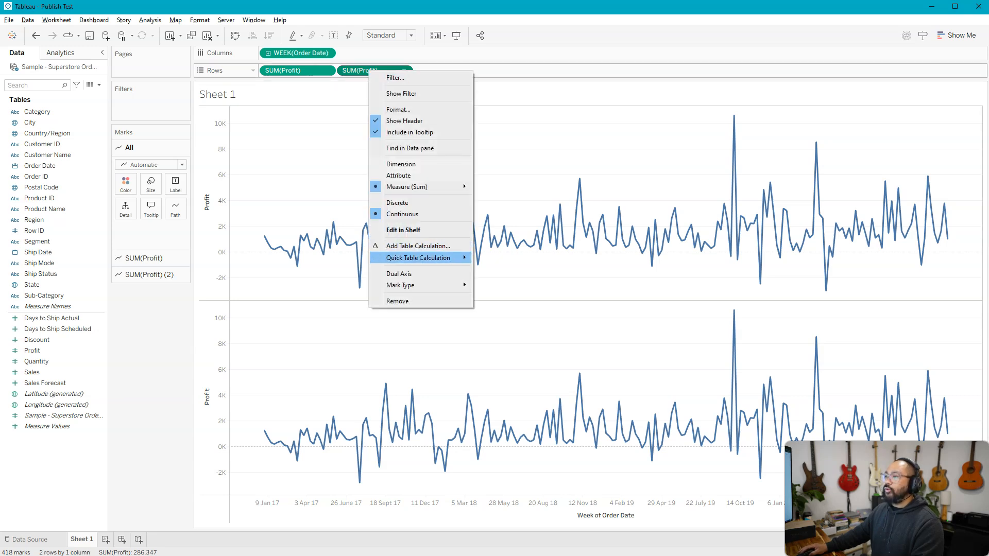
mouse_move(418, 257)
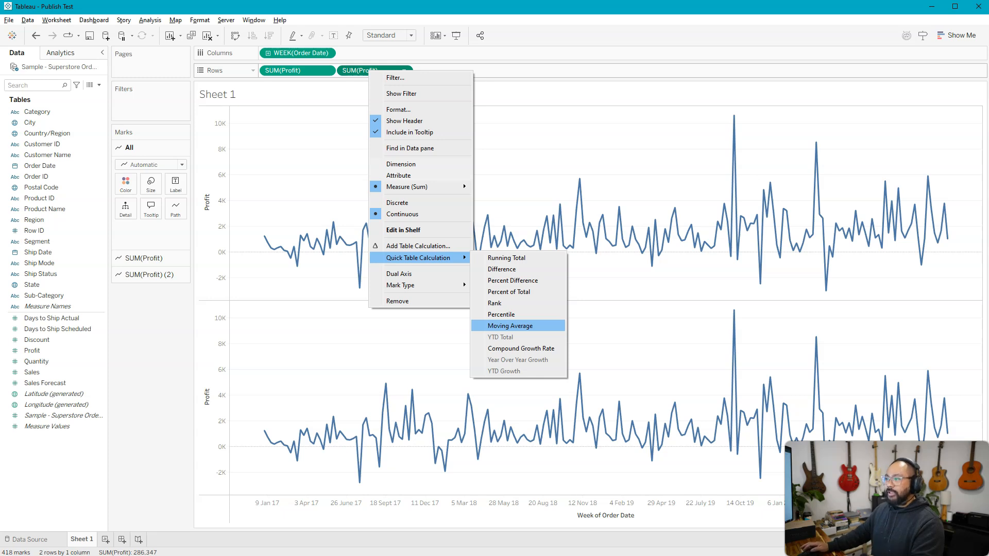
click(510, 326)
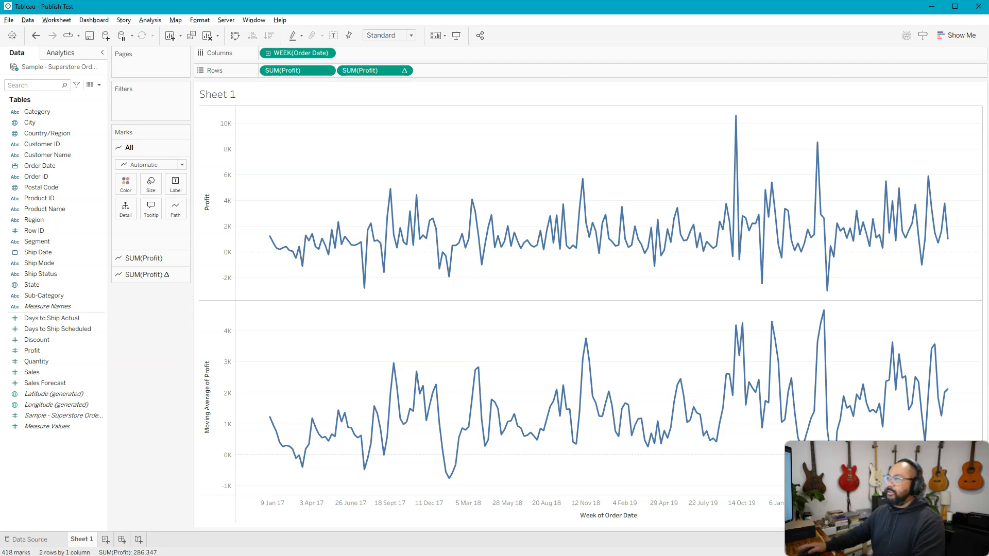
Inspect the highest peak and a nearby week on the upper profit line, and clear the mark selection.
mouse_move(816, 142)
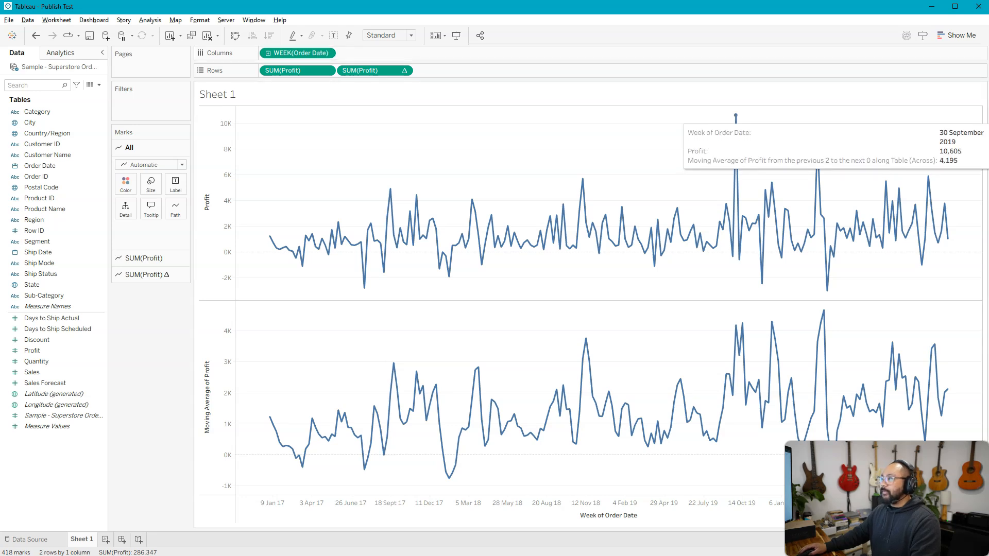
click(735, 115)
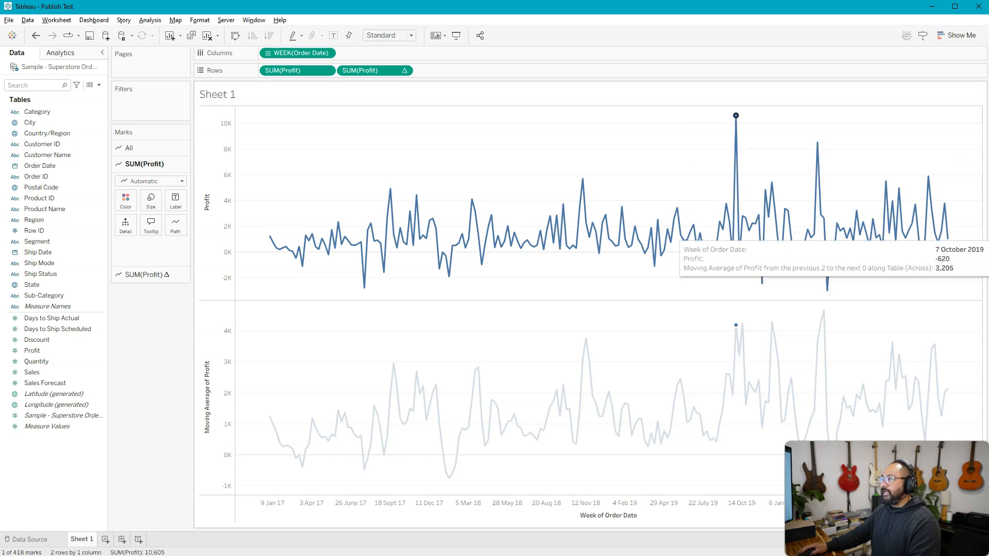
click(729, 222)
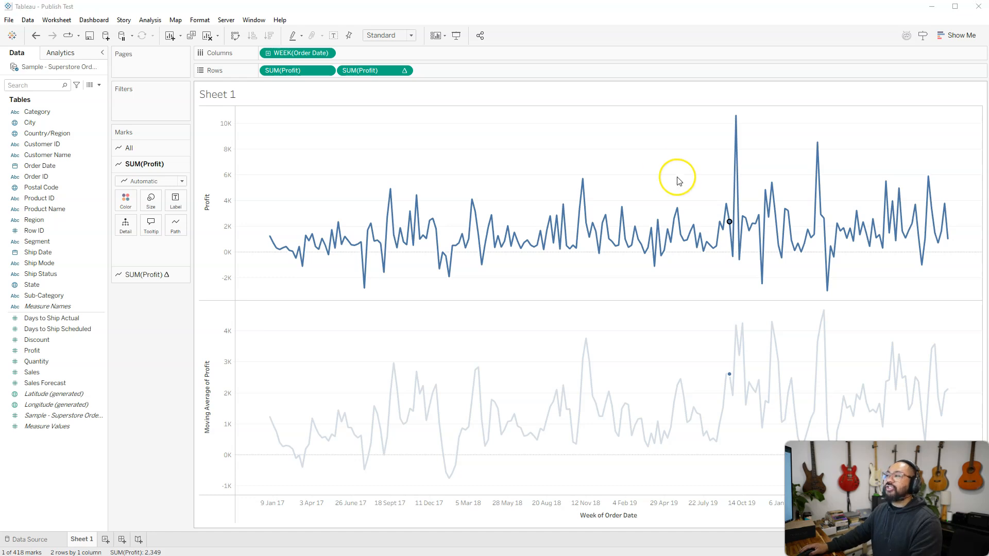
click(661, 167)
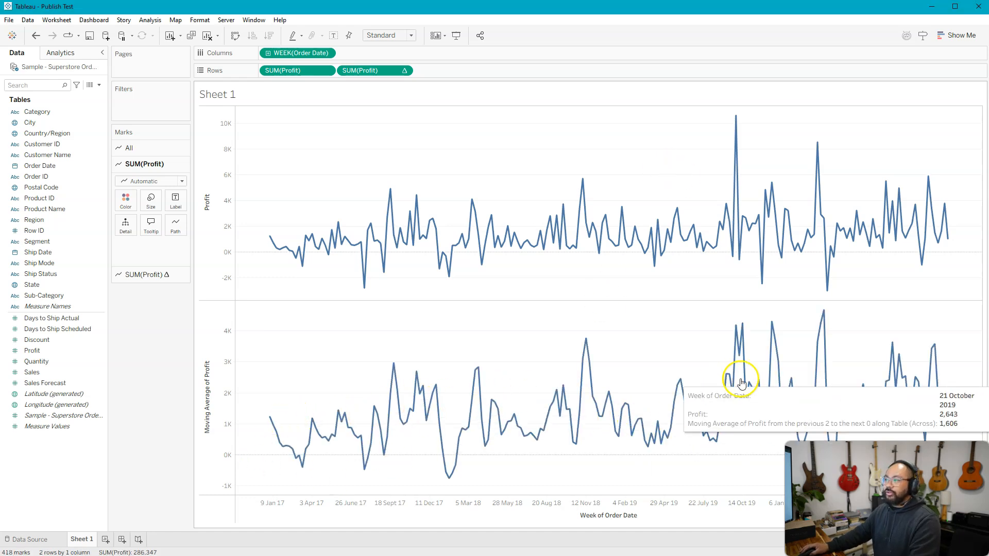
Edit the table calculation of the second SUM(Profit) so the moving average uses 21 previous values.
mouse_move(380, 75)
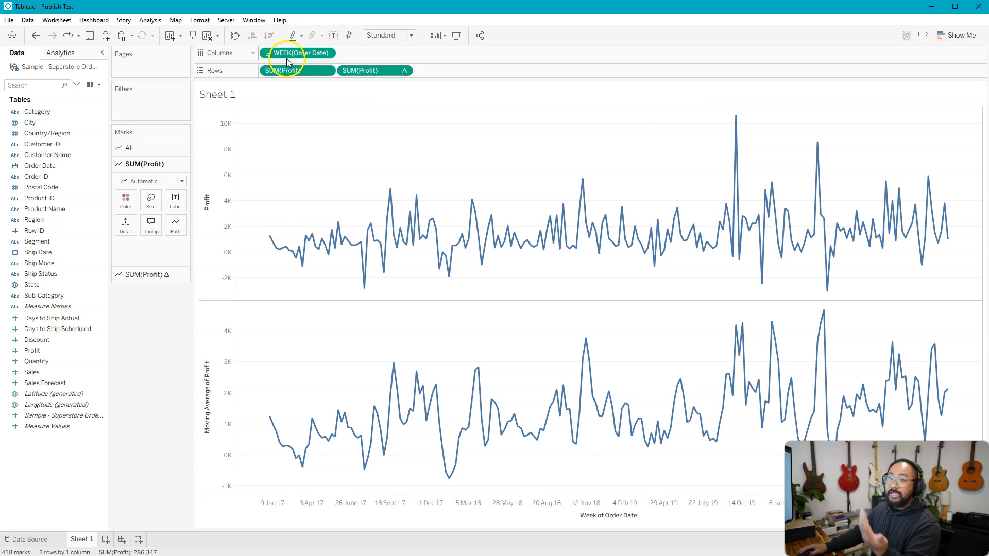
click(372, 75)
right_click(372, 75)
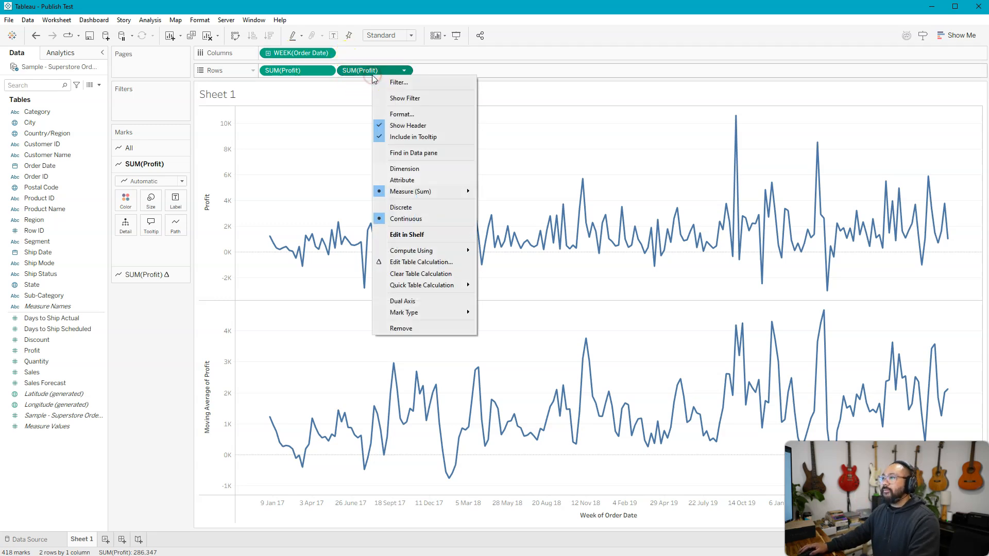
click(432, 263)
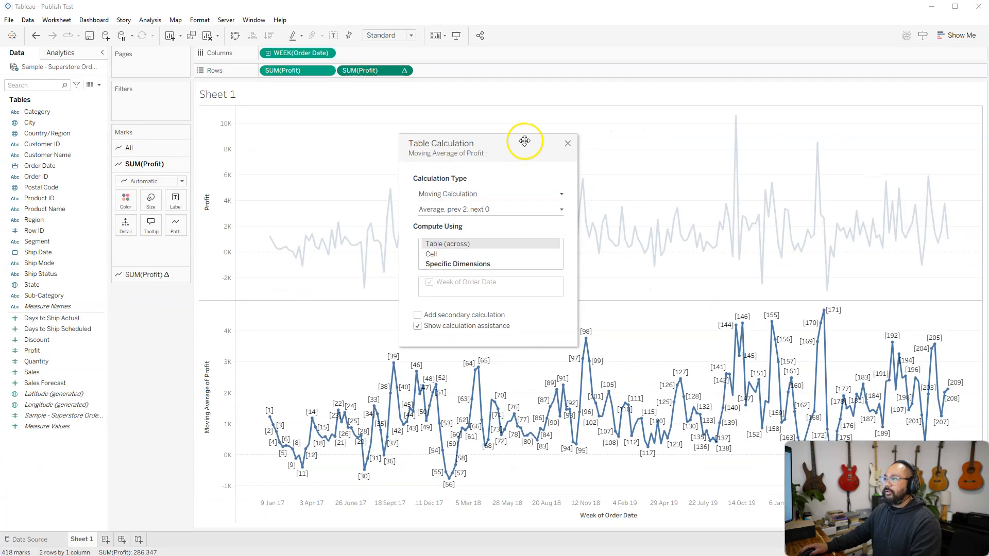
drag(650, 143, 191, 106)
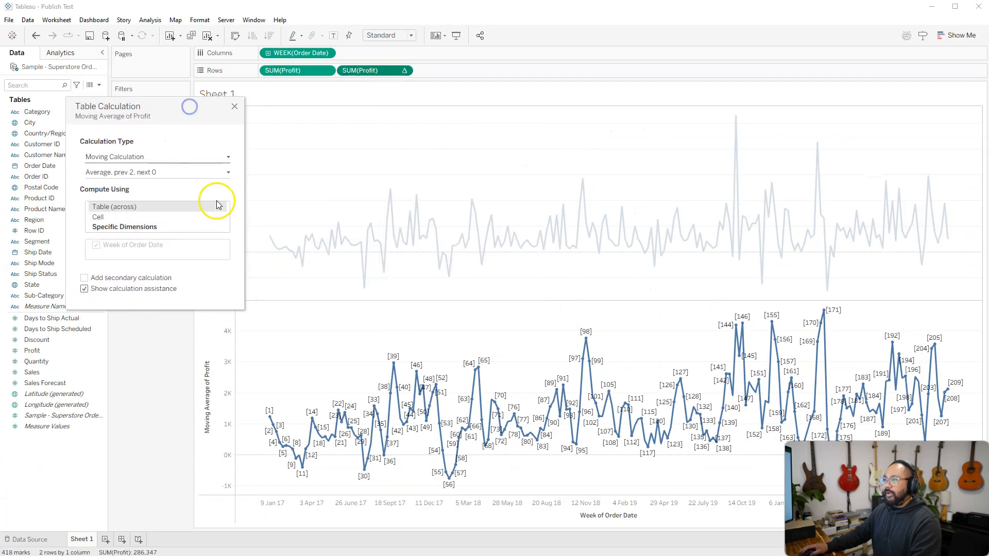
click(228, 173)
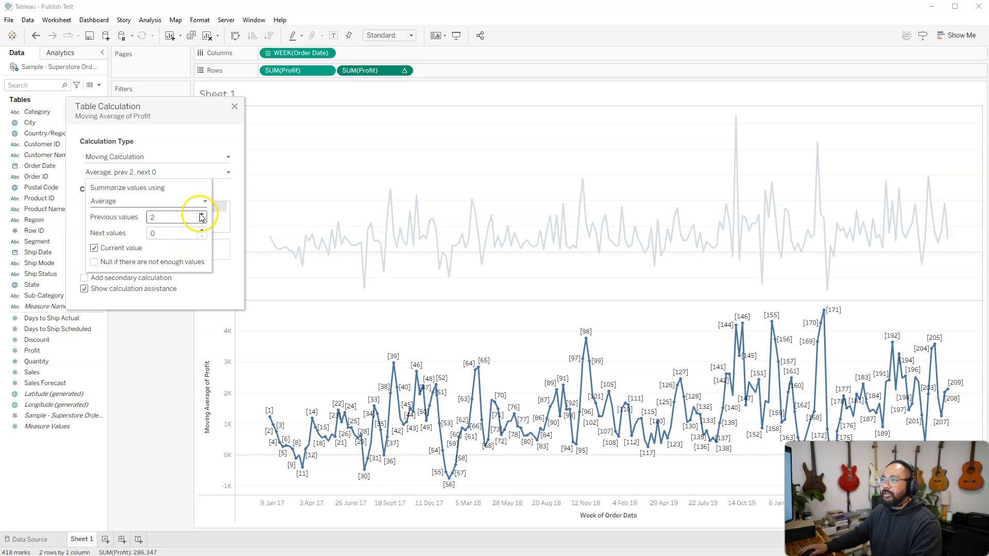
click(201, 215)
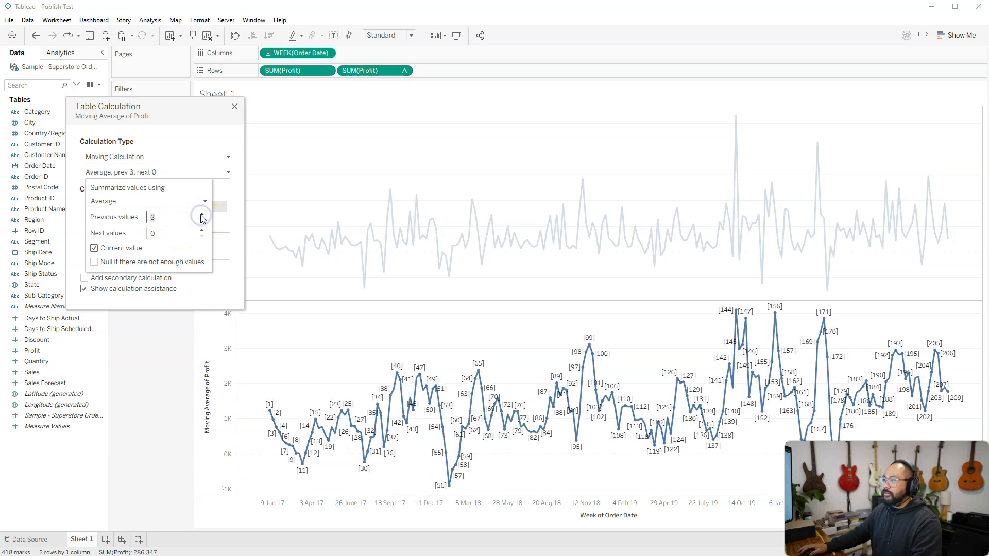
click(202, 215)
click(202, 214)
click(202, 214)
click(202, 214)
click(202, 214)
click(202, 215)
click(202, 215)
click(202, 215)
click(202, 214)
click(202, 215)
click(202, 215)
click(202, 214)
click(202, 215)
click(202, 215)
click(202, 215)
click(201, 215)
click(202, 215)
click(202, 215)
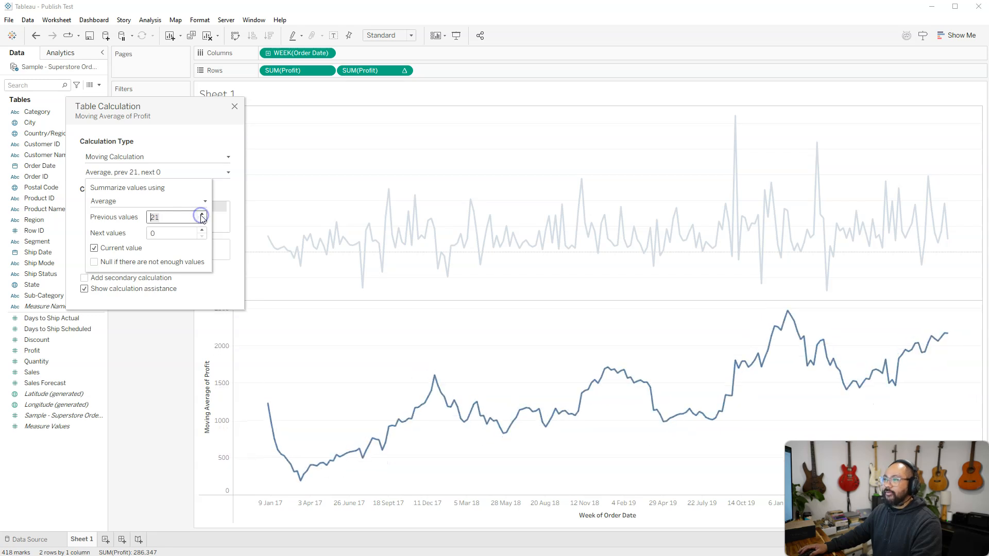
click(153, 217)
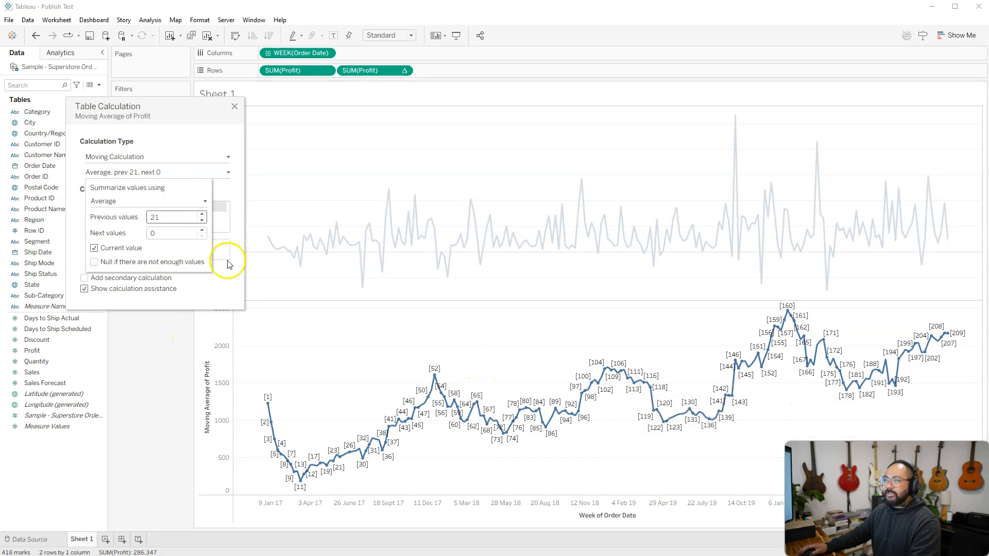
click(209, 291)
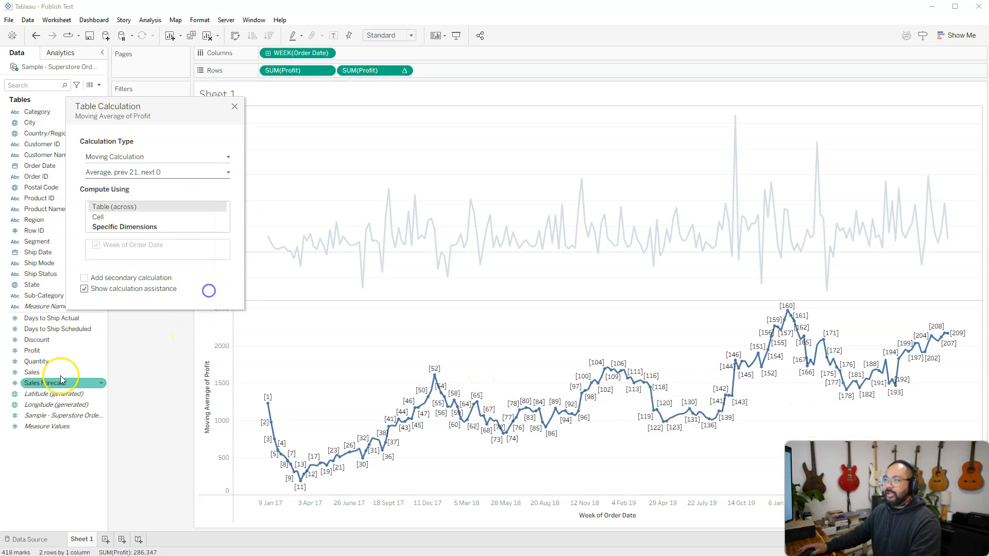
click(235, 106)
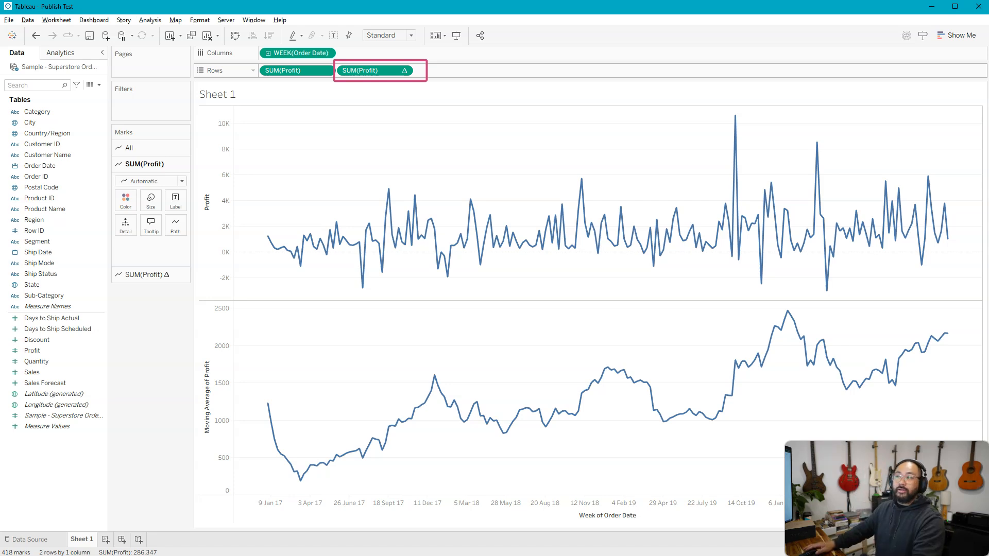
Combine both profit measures into a dual-axis chart and synchronize the Moving Average of Profit axis with the Profit axis.
right_click(372, 74)
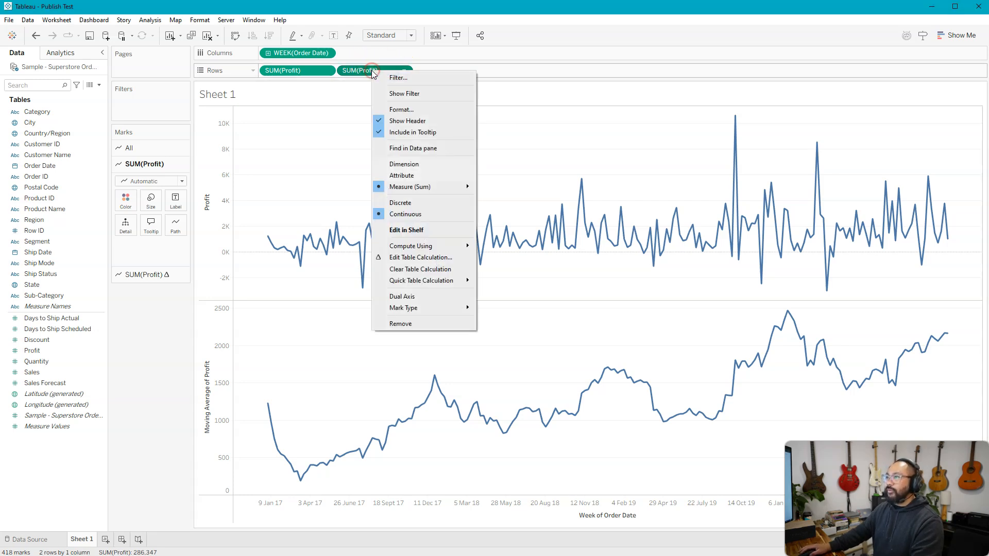
click(446, 298)
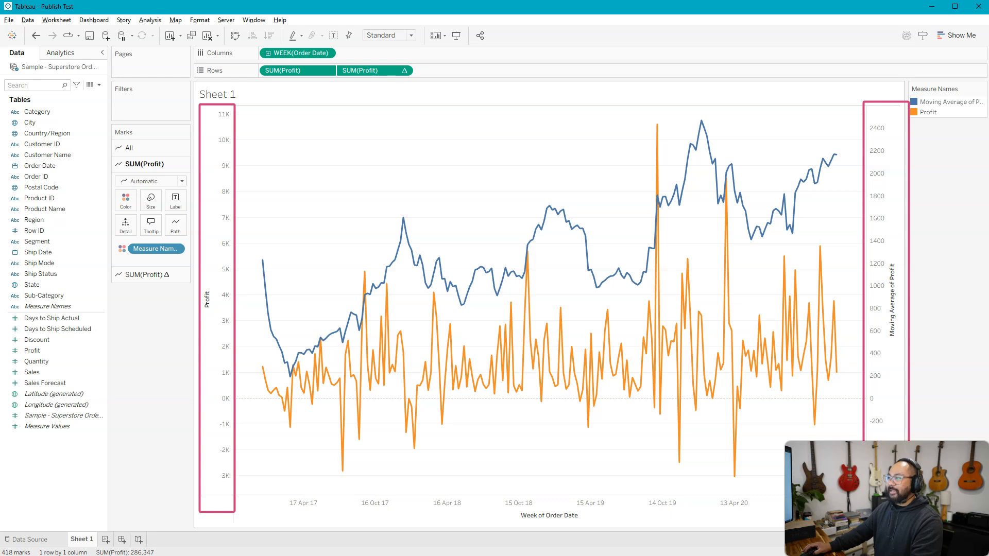
right_click(877, 151)
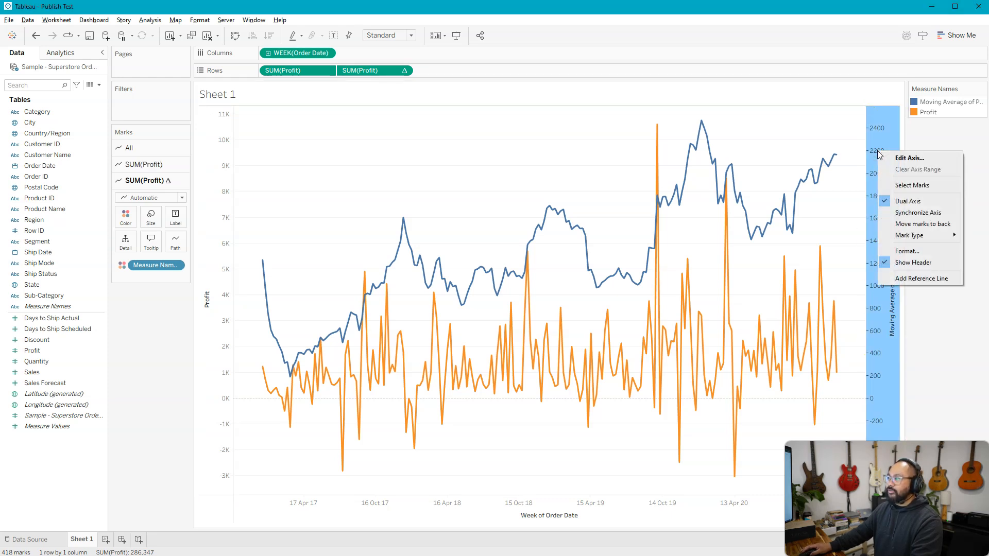
click(938, 214)
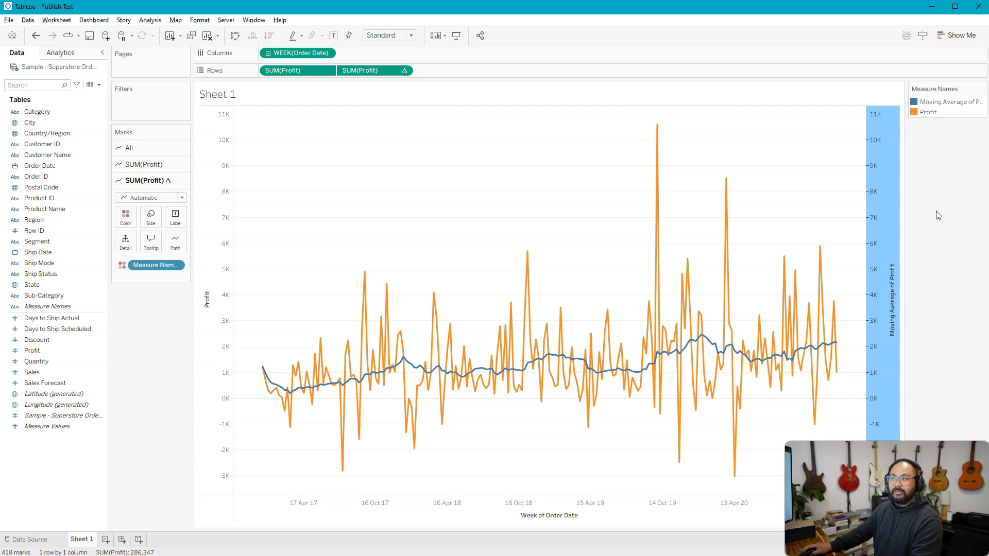
Reduce the opacity of the first SUM(Profit) line to 40% so the weekly profit is faded.
mouse_move(274, 389)
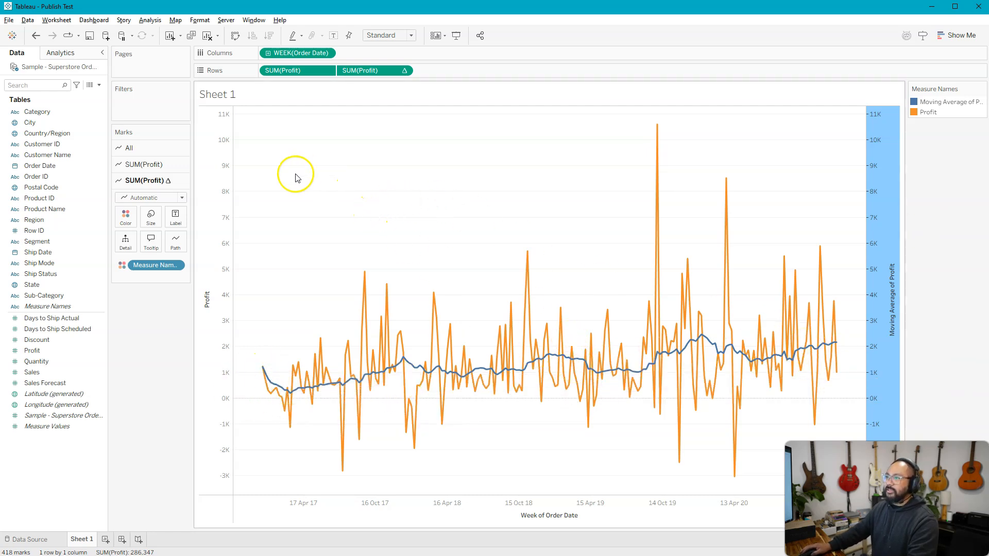
click(155, 163)
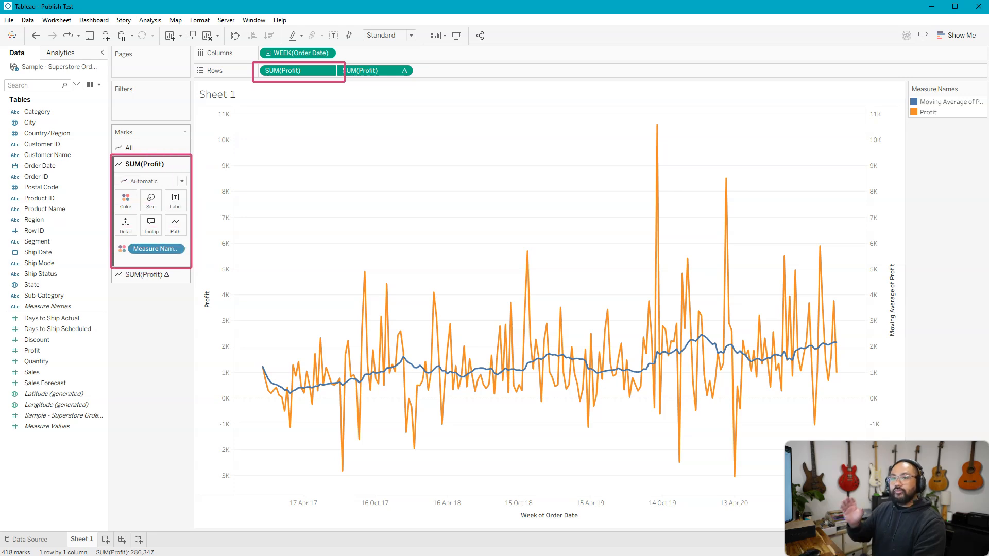
click(133, 203)
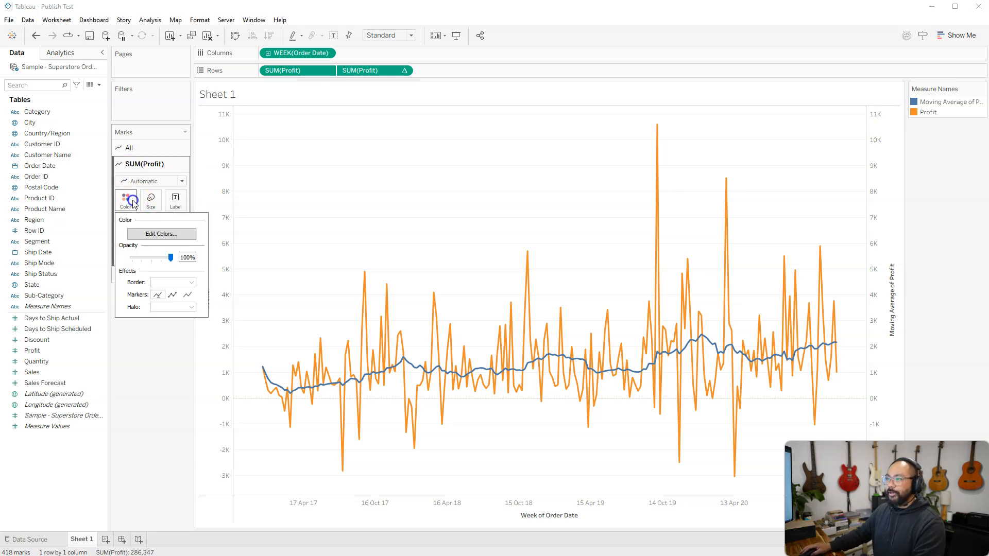
drag(174, 255, 149, 264)
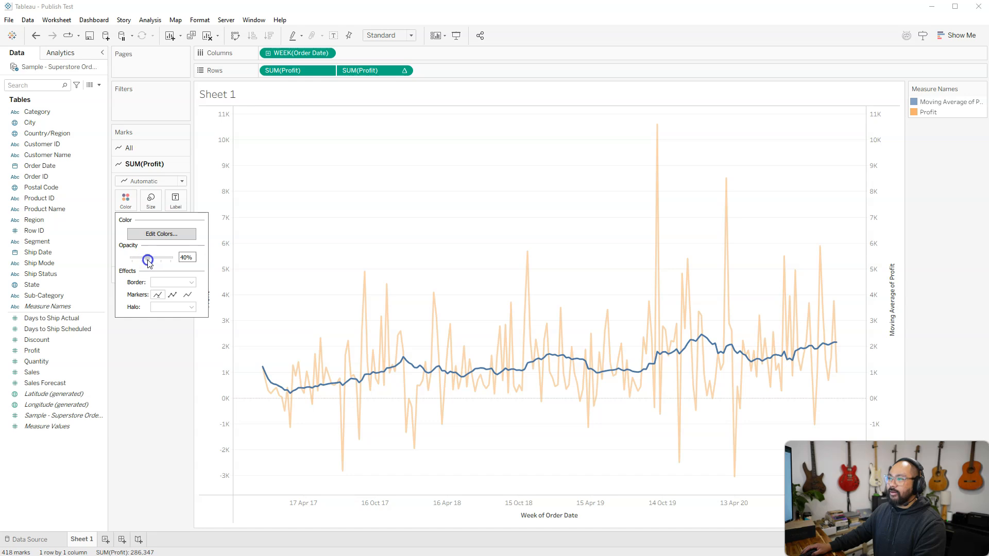
click(410, 198)
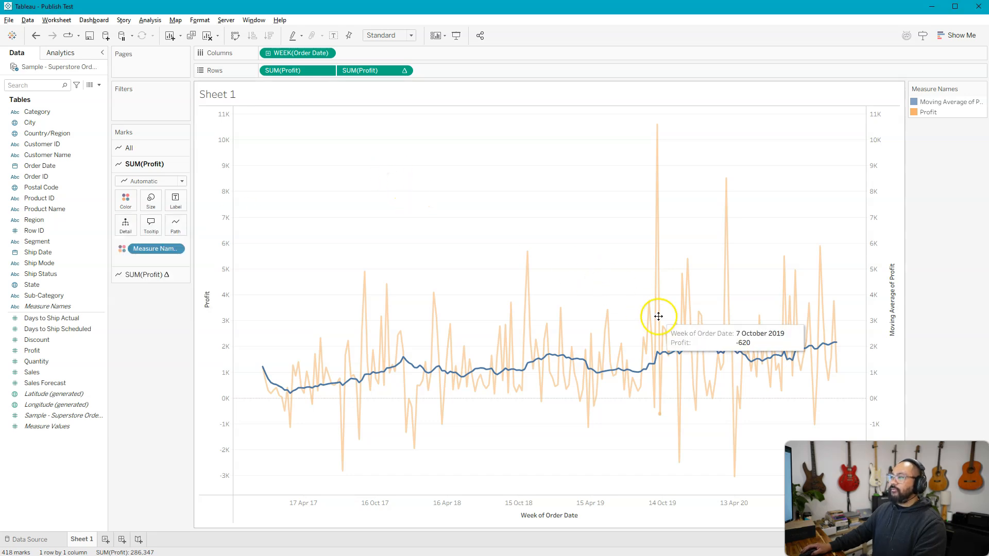
click(712, 453)
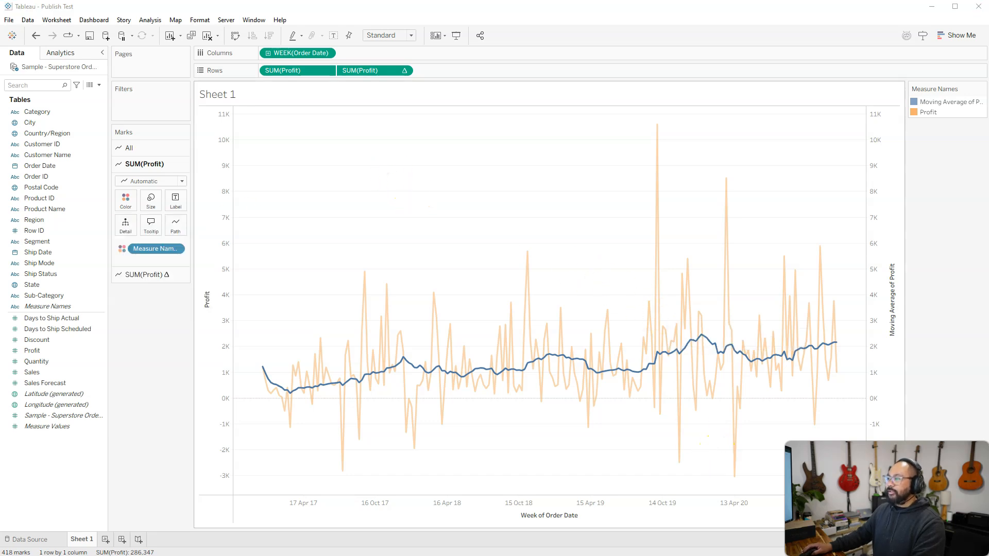